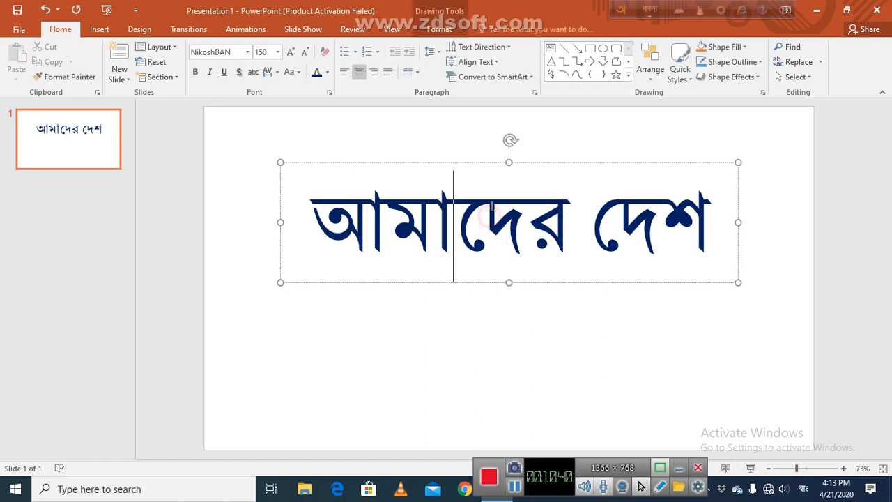
Step: Move the "আমাদের দেশ" text box down to the middle of the slide
drag(486, 167, 488, 212)
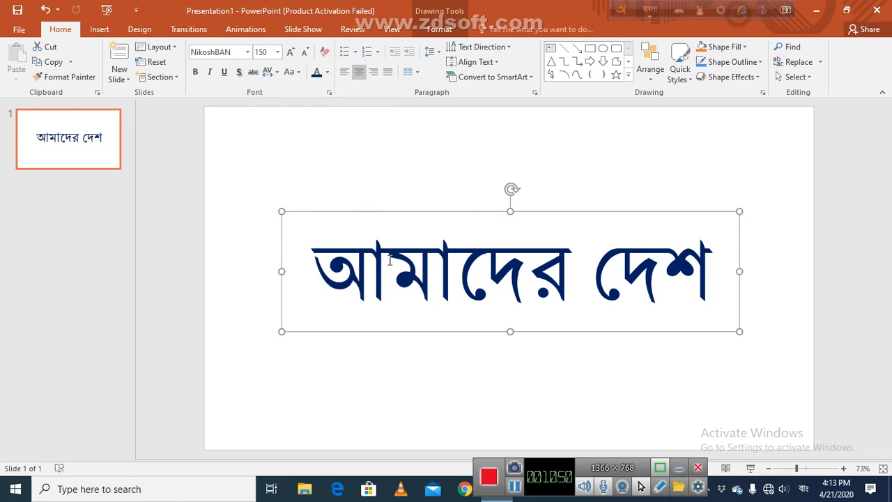
click(400, 213)
mouse_move(399, 212)
mouse_down()
mouse_move(400, 179)
mouse_move(379, 193)
mouse_move(379, 116)
mouse_move(404, 274)
mouse_move(401, 324)
mouse_move(393, 217)
mouse_move(407, 214)
mouse_up()
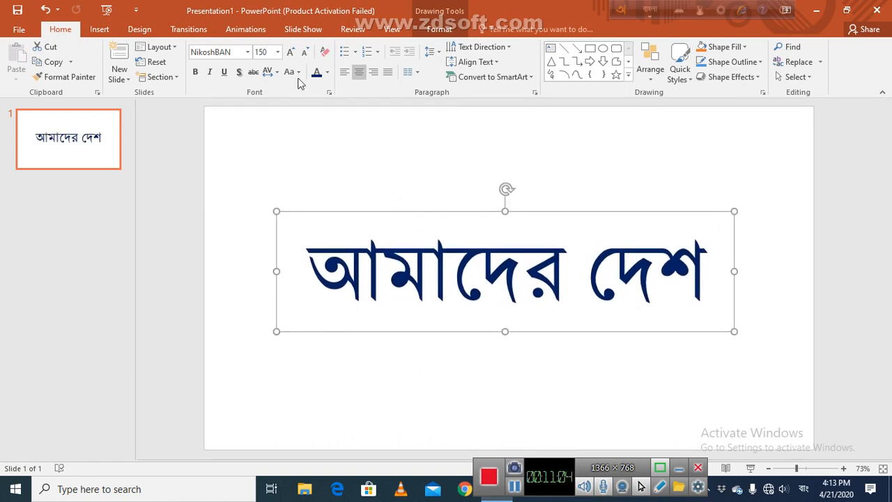
Step: Set the font size of the "আমাদের দেশ" text to 166 and deselect its text box
click(304, 54)
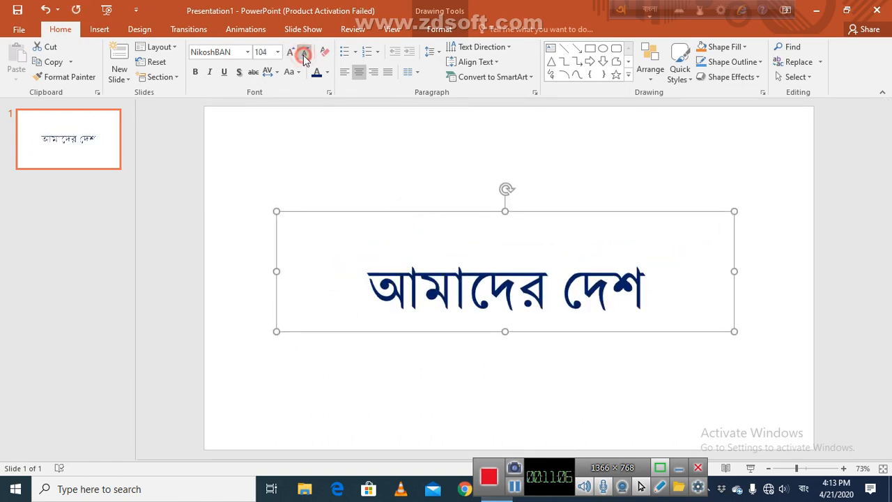
click(289, 54)
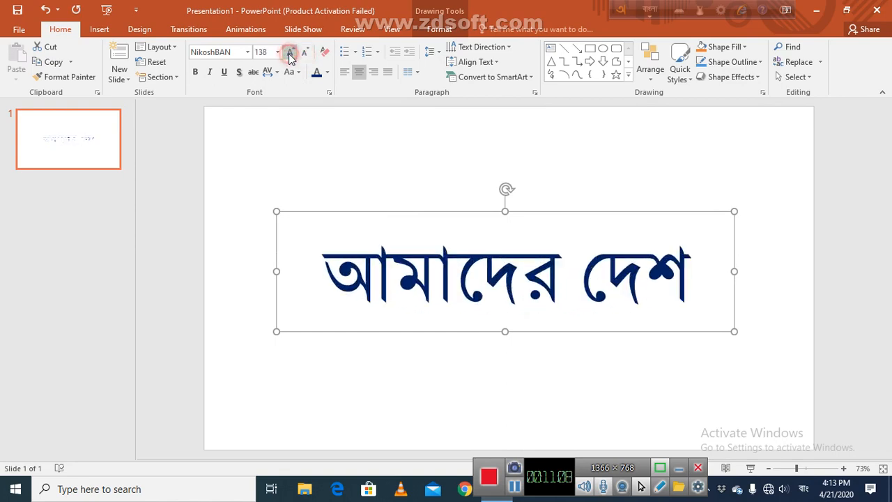
click(290, 54)
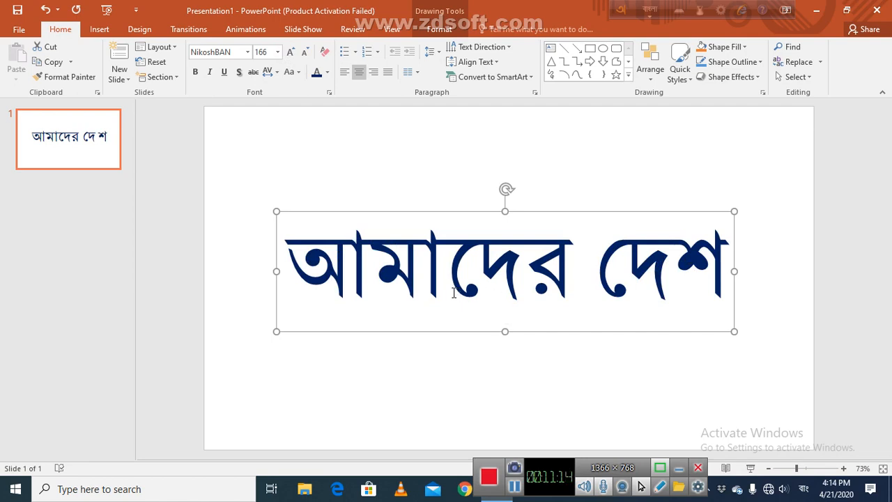
click(459, 180)
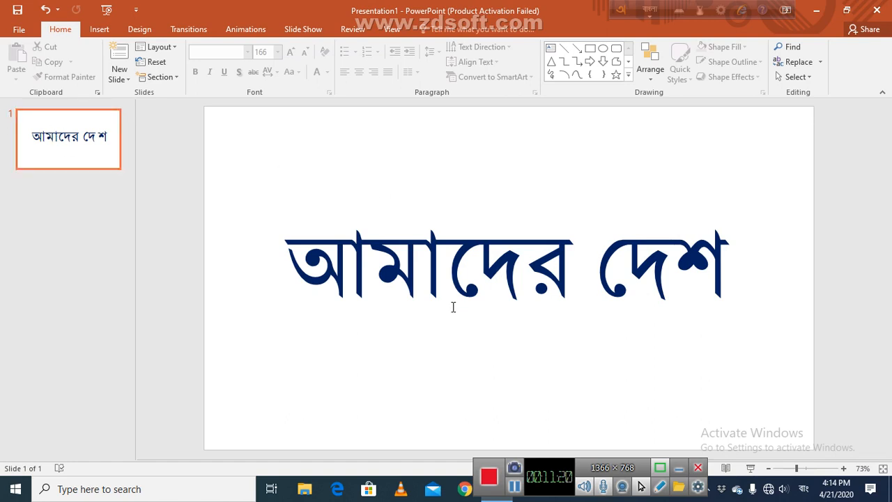
click(421, 264)
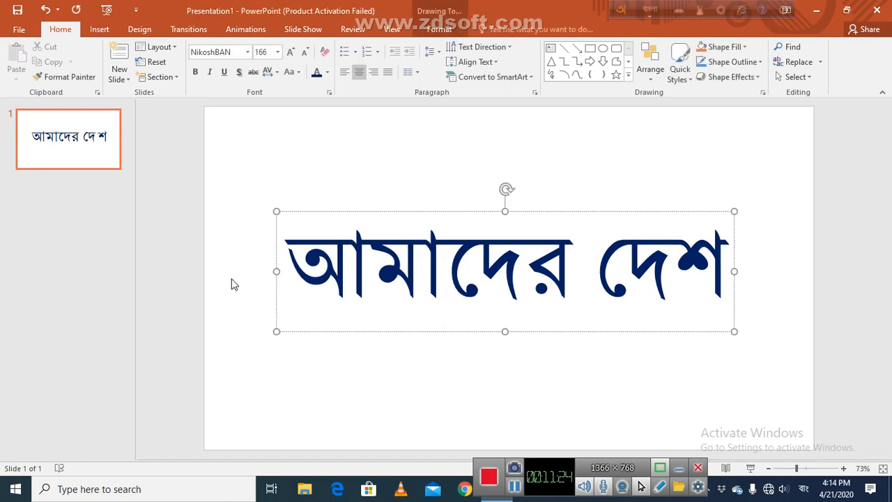
click(241, 232)
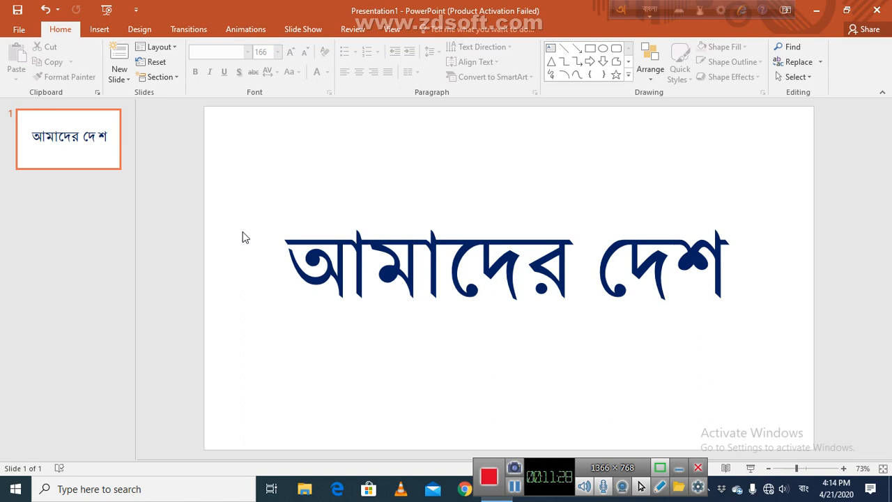
click(420, 209)
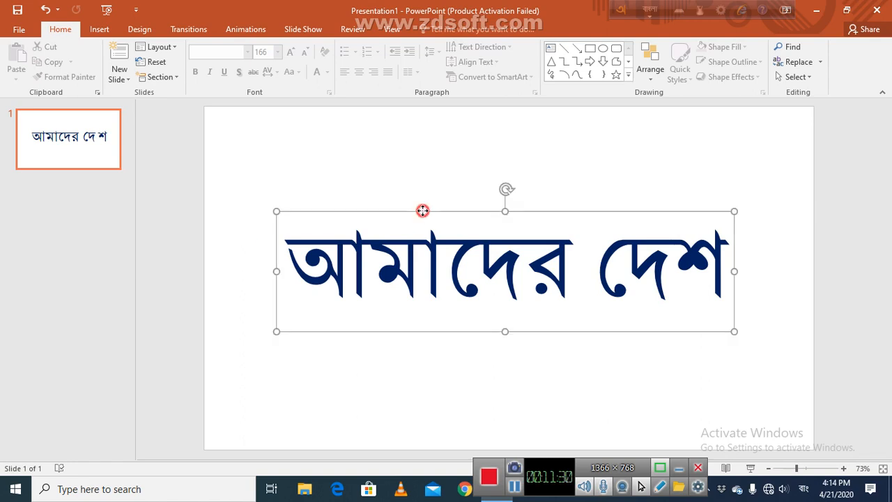
click(384, 177)
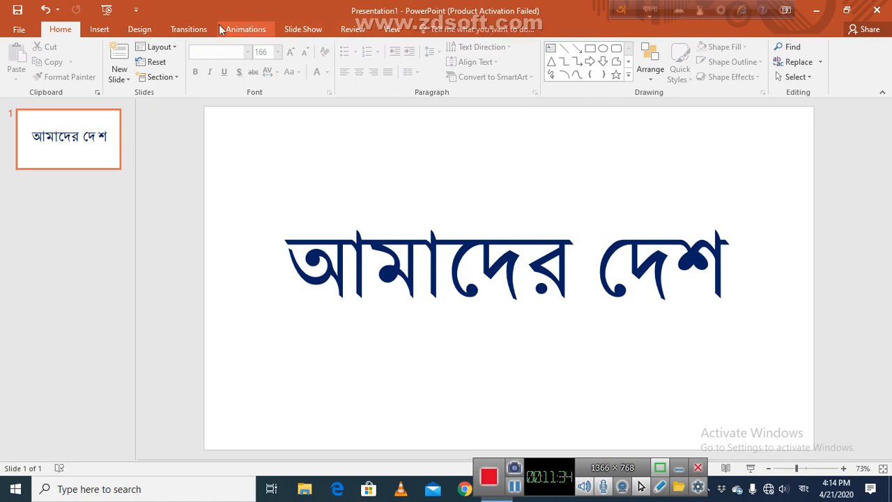
Step: Save the presentation to the Desktop folder under the file name "My Country"
click(19, 32)
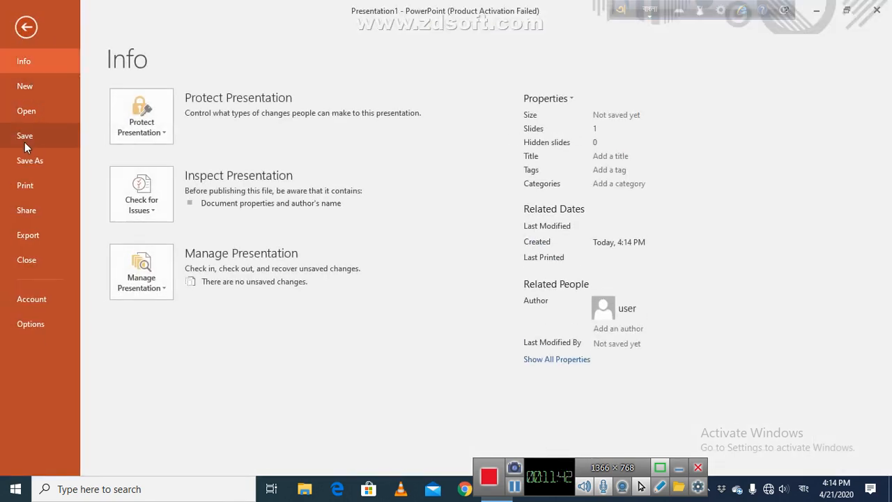
click(30, 136)
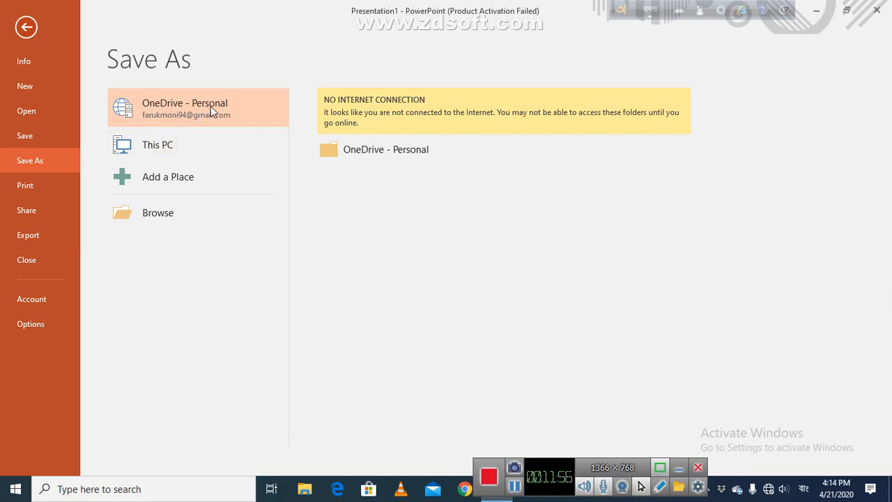
click(155, 144)
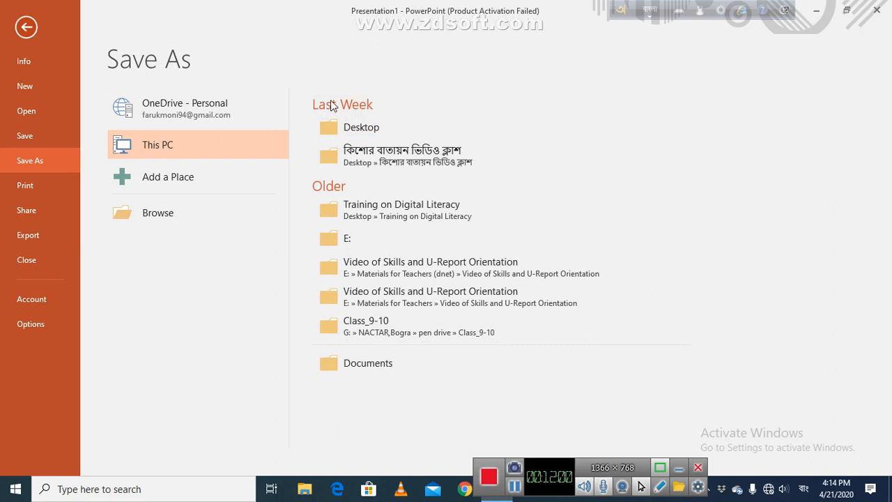
click(364, 128)
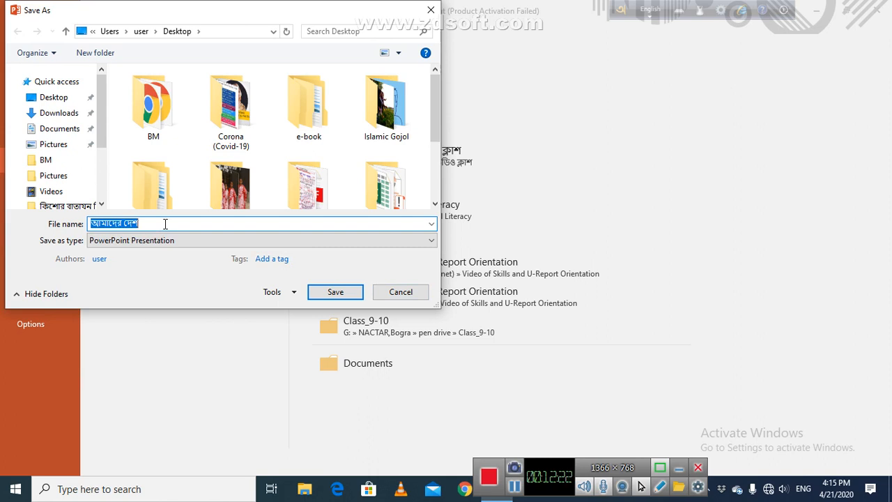
text(My Cou)
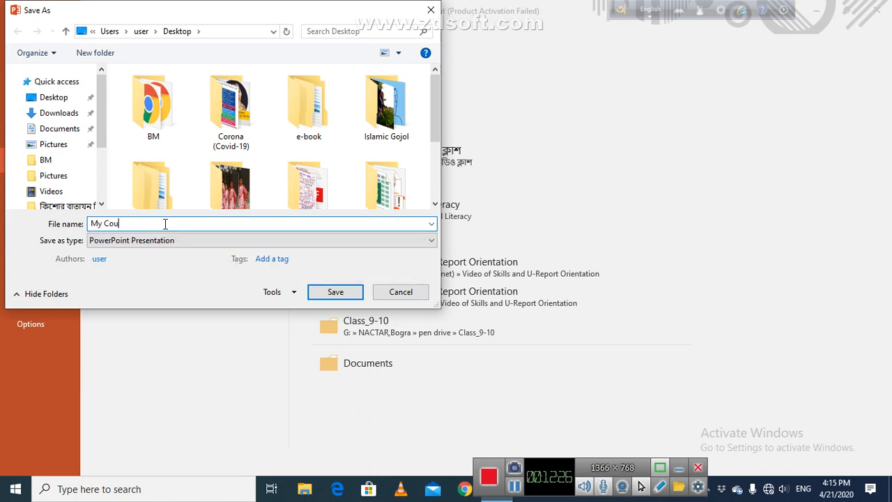
text(ntry)
key(Tab)
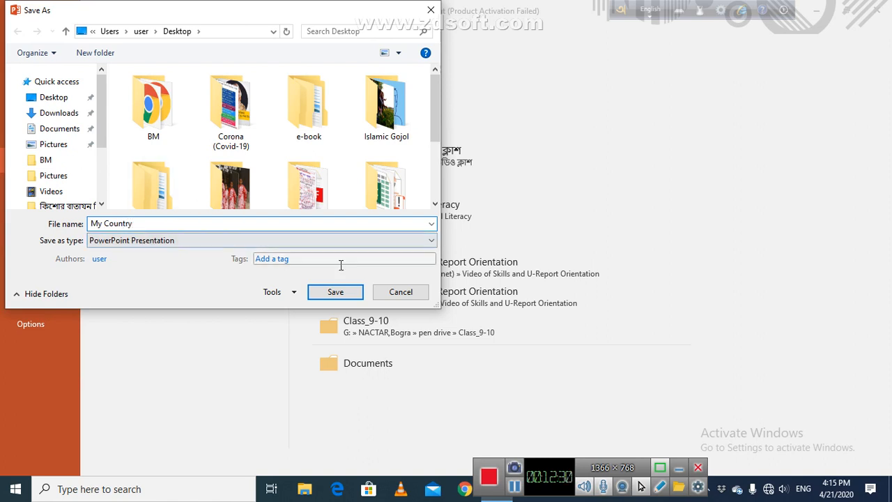
click(350, 292)
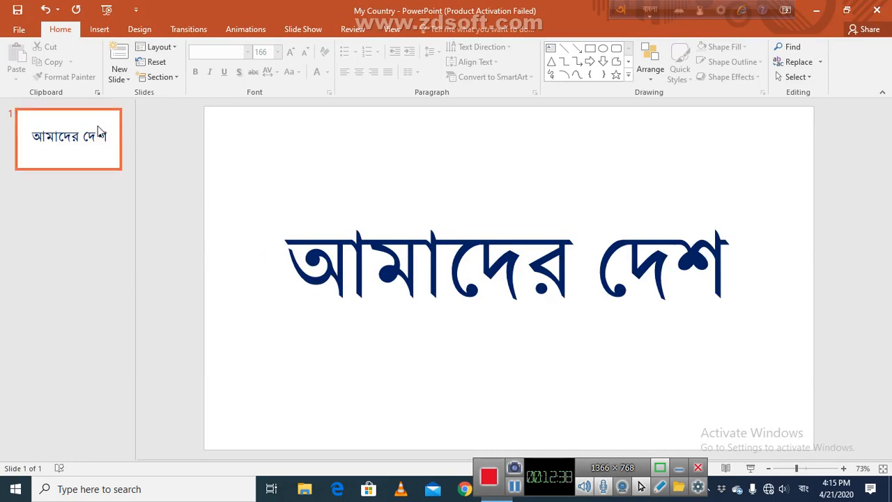
Step: Add a slide with the Blank layout after the title slide, and delete that new slide again
click(63, 132)
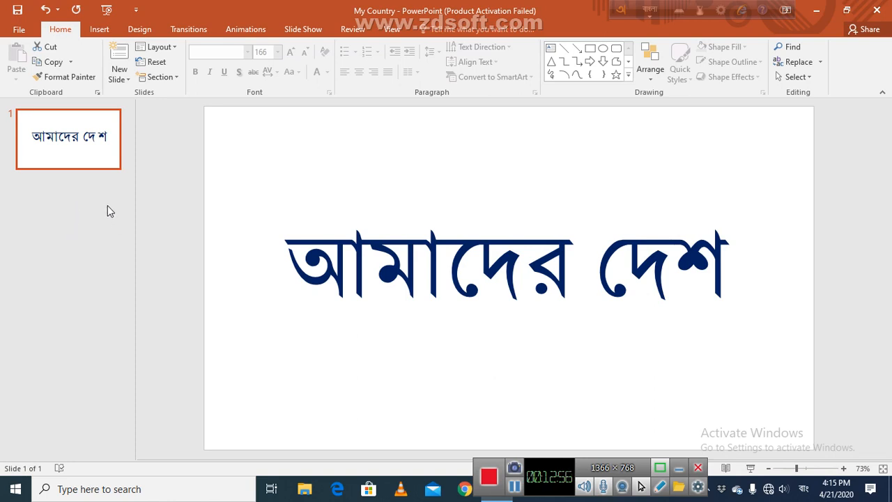
click(117, 76)
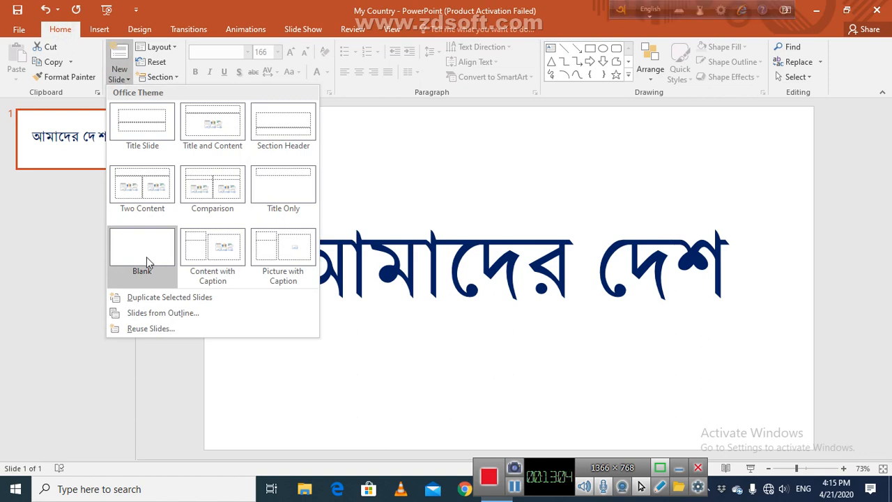
click(146, 258)
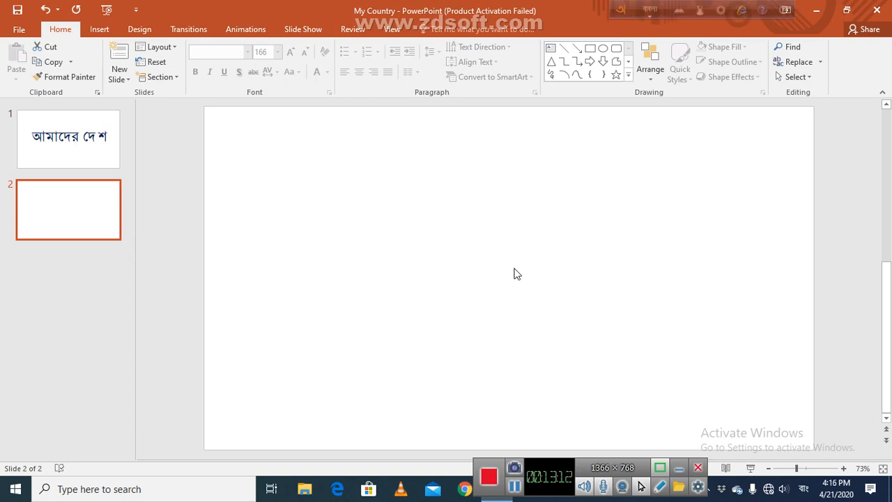
click(66, 196)
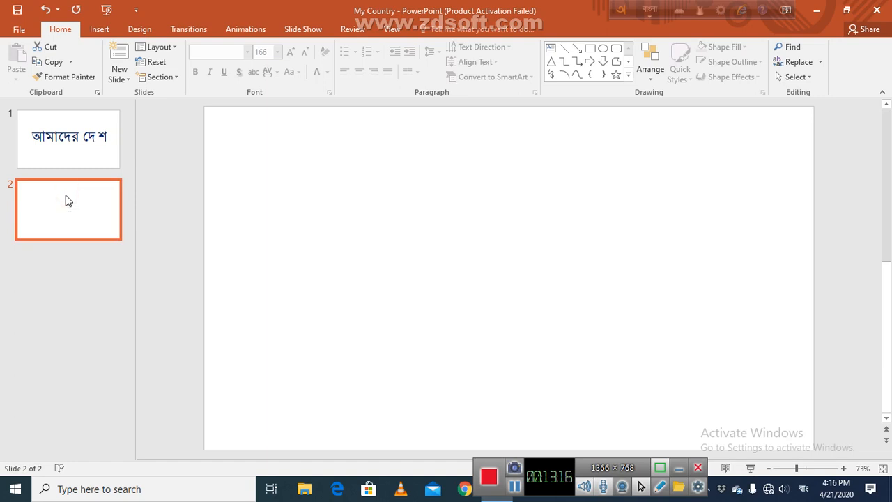
key(Delete)
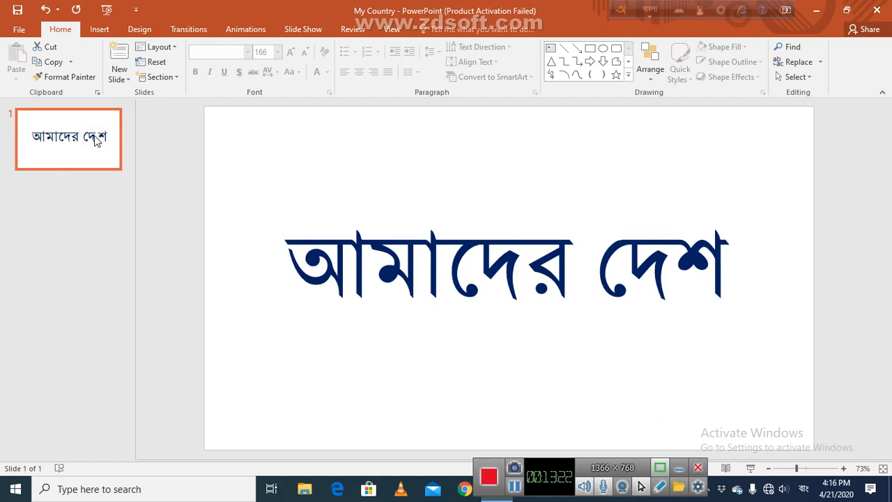
Step: Add a default Title and Content slide after slide 1, and delete it again
key(ctrl+m)
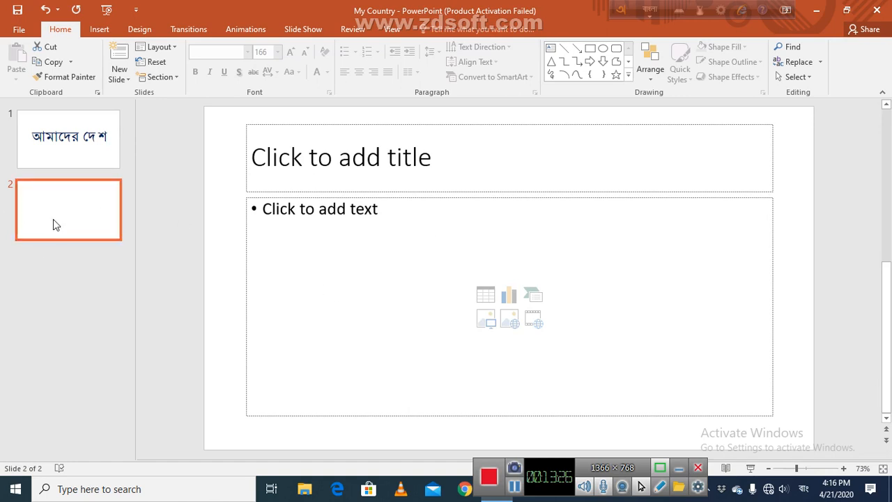
click(108, 183)
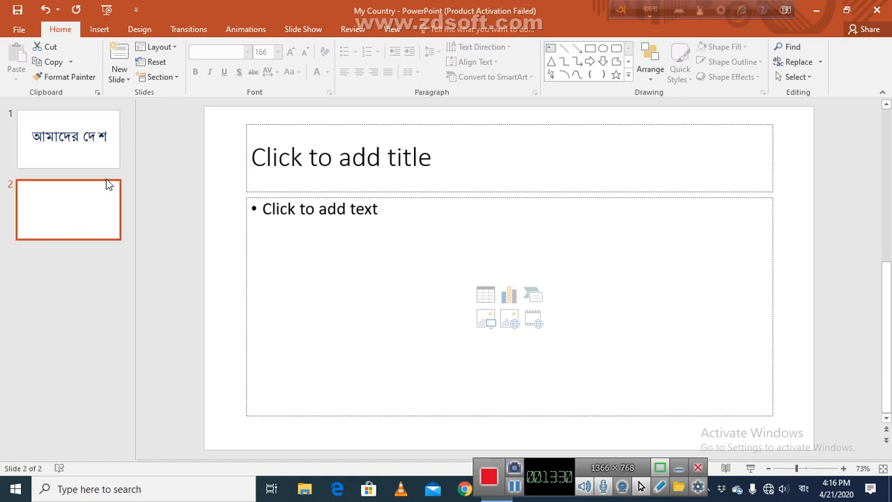
key(Delete)
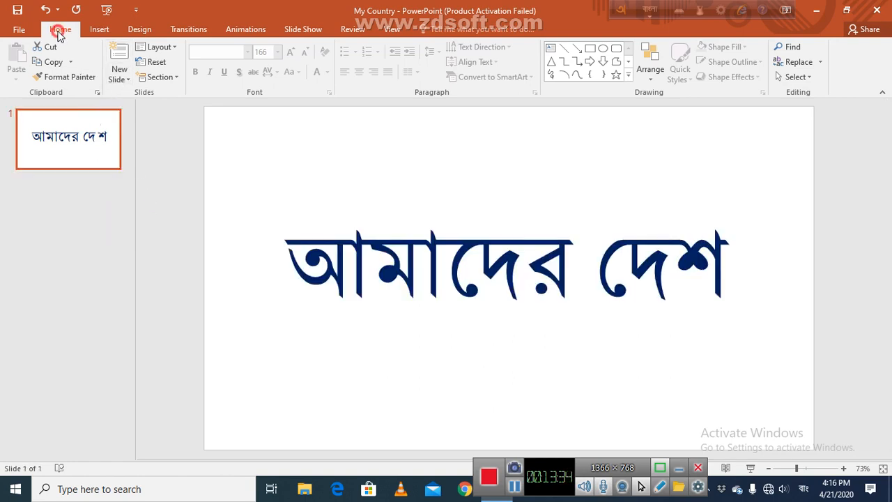
Step: Add a second slide with the Blank layout, view slide 1, and return to the blank slide
click(119, 78)
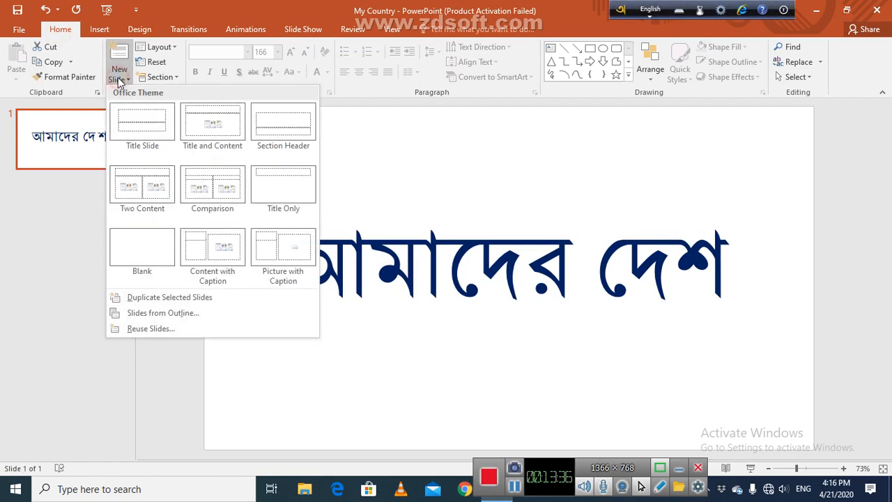
click(139, 252)
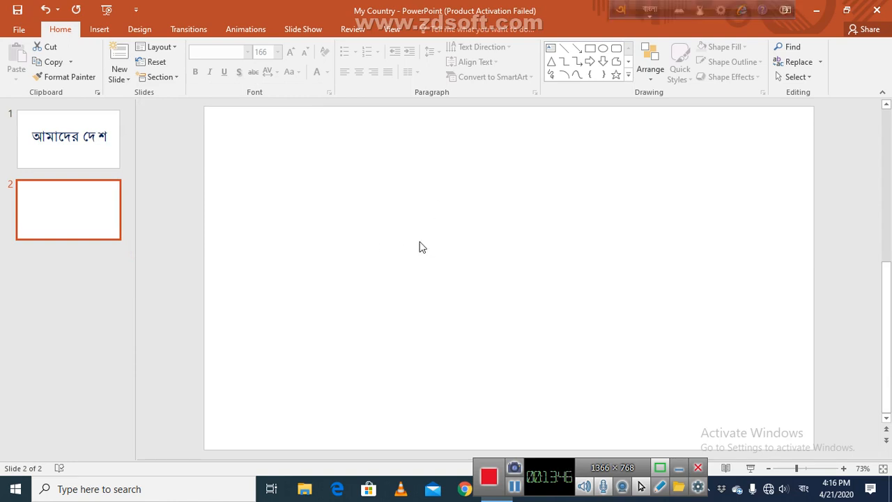
click(63, 139)
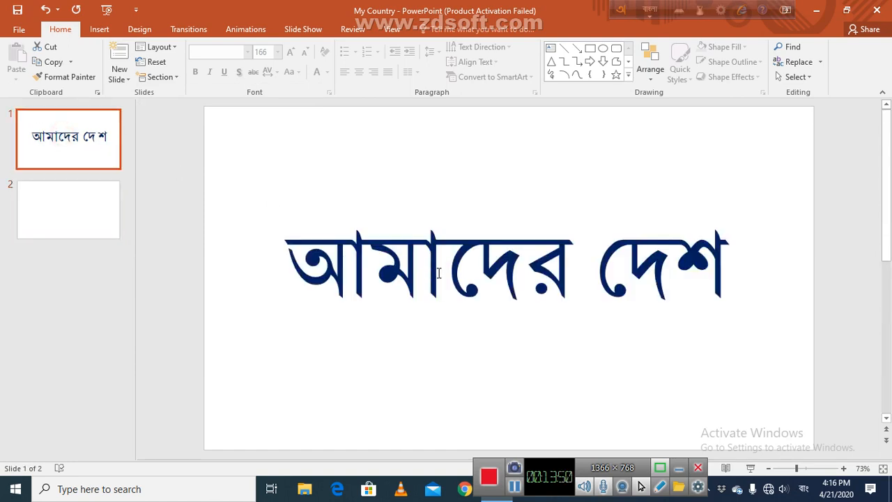
click(86, 219)
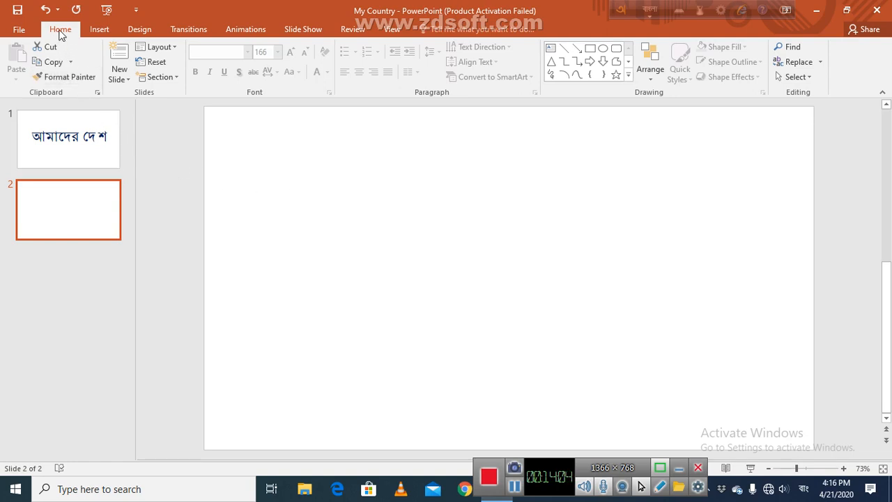
Step: Draw a wide text box across the upper part of the blank second slide
click(99, 32)
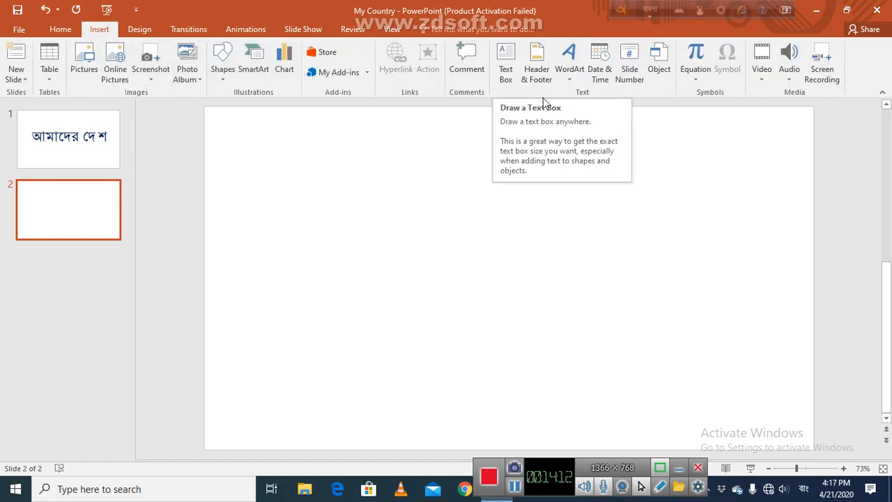
click(507, 76)
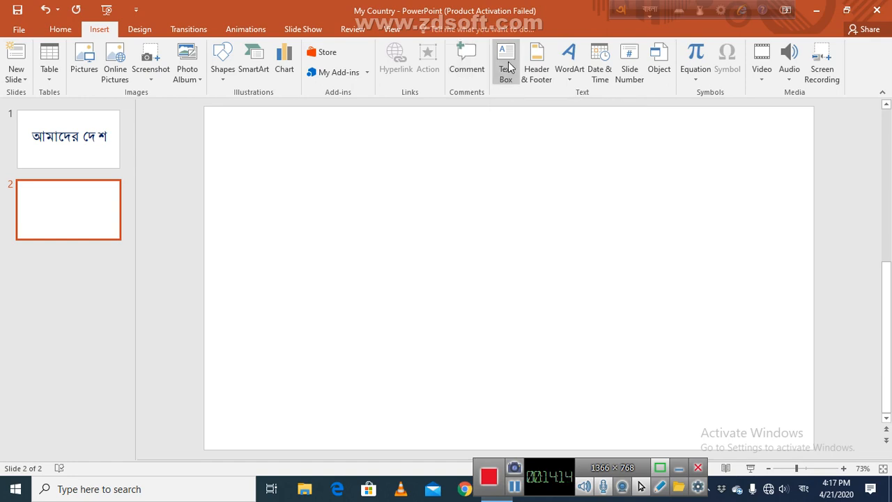
click(508, 66)
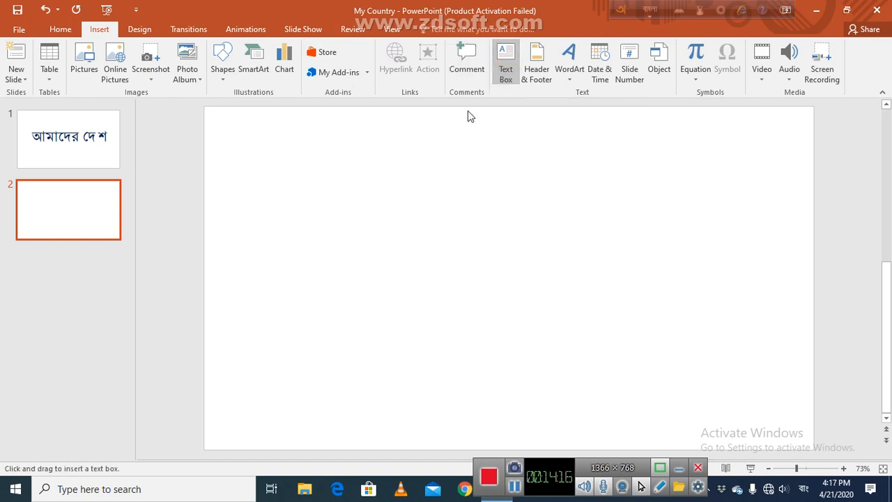
click(226, 156)
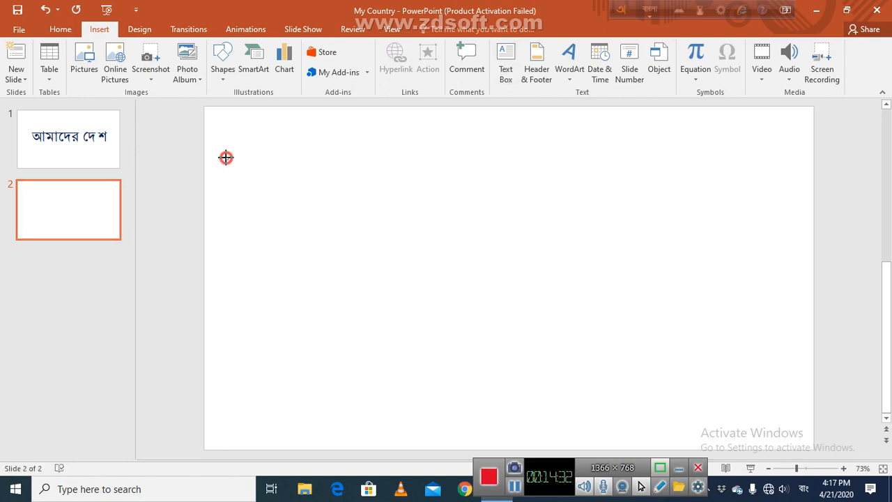
mouse_move(226, 157)
mouse_down()
mouse_move(253, 191)
mouse_move(274, 195)
mouse_move(567, 222)
mouse_move(765, 216)
mouse_up()
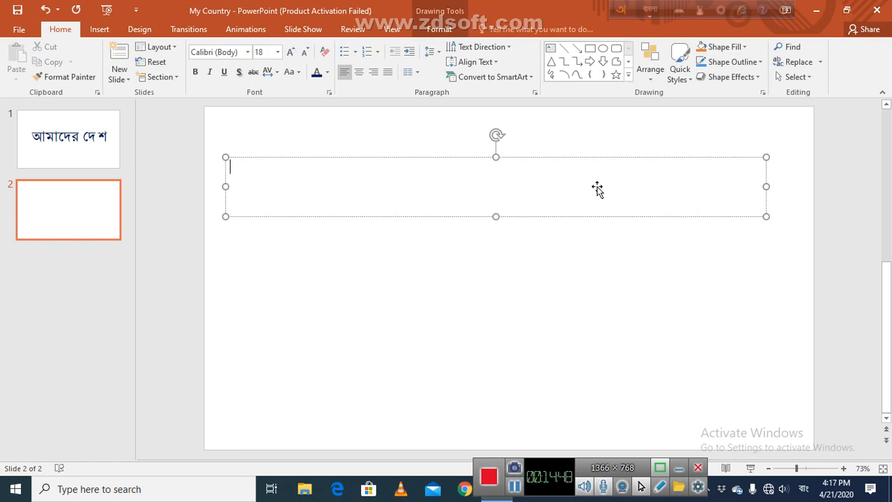
text(ekush)
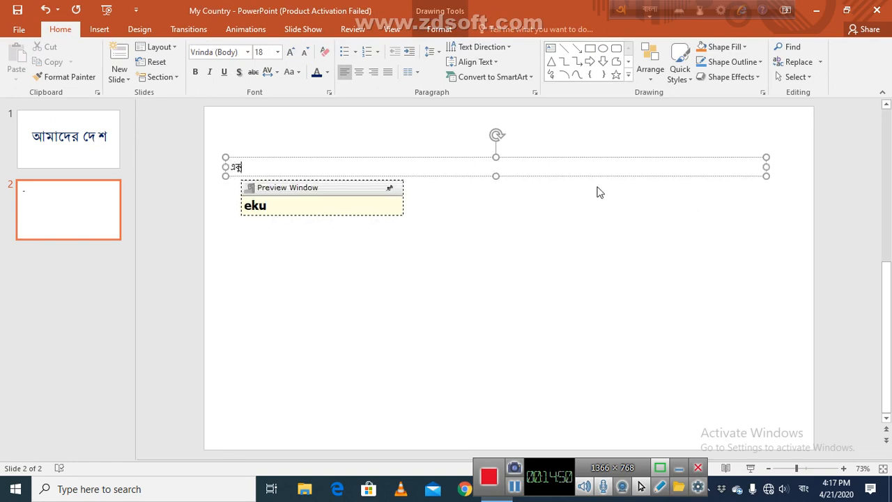
text( tehek)
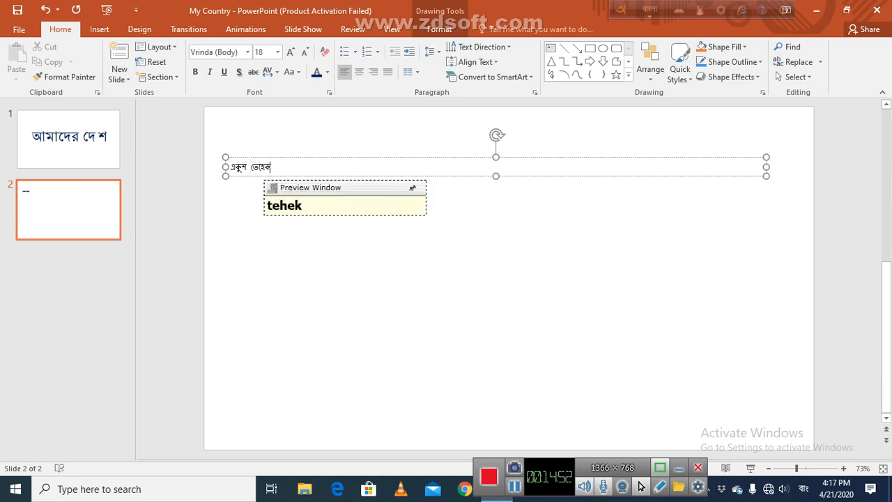
key(BackSpace)
key(BackSpace)
key(BackSpace)
key(BackSpace)
key(BackSpace)
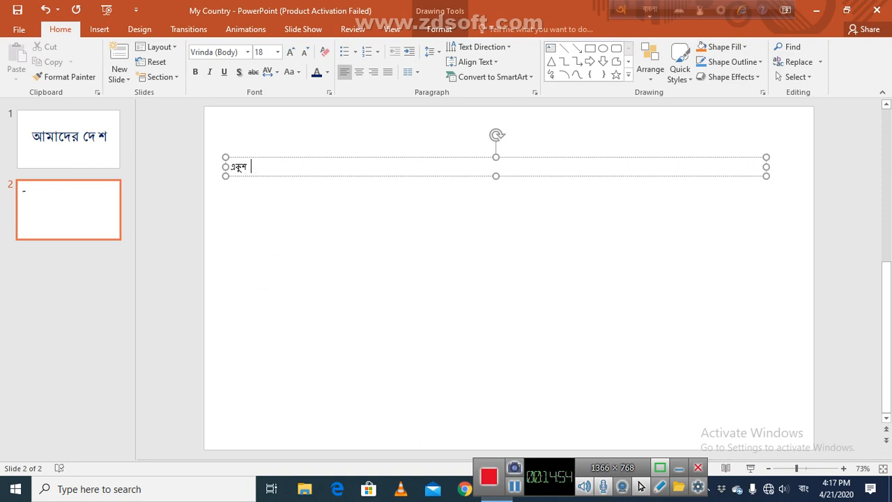
key(BackSpace)
key(BackSpace)
key(BackSpace)
Step: Set the empty text box on slide 2 to the NikoshBAN font at size 40
click(331, 156)
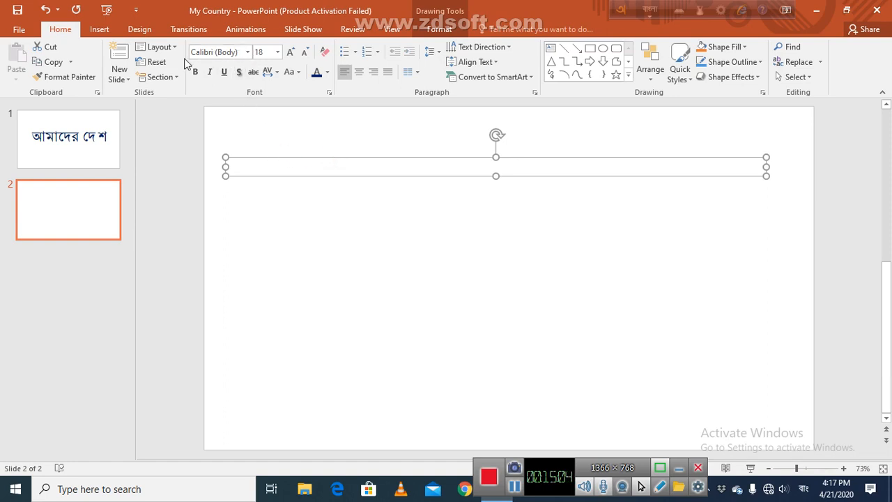
click(248, 52)
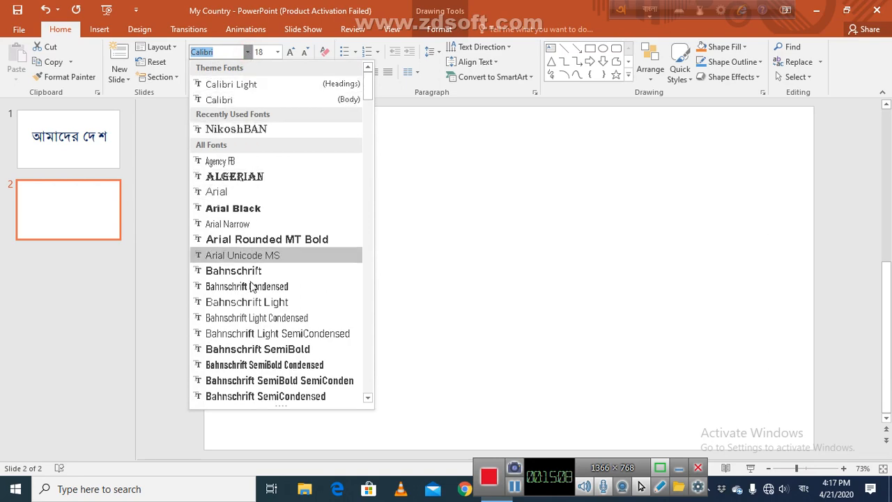
scroll(265, 310, down, 1)
scroll(265, 314, down, 1)
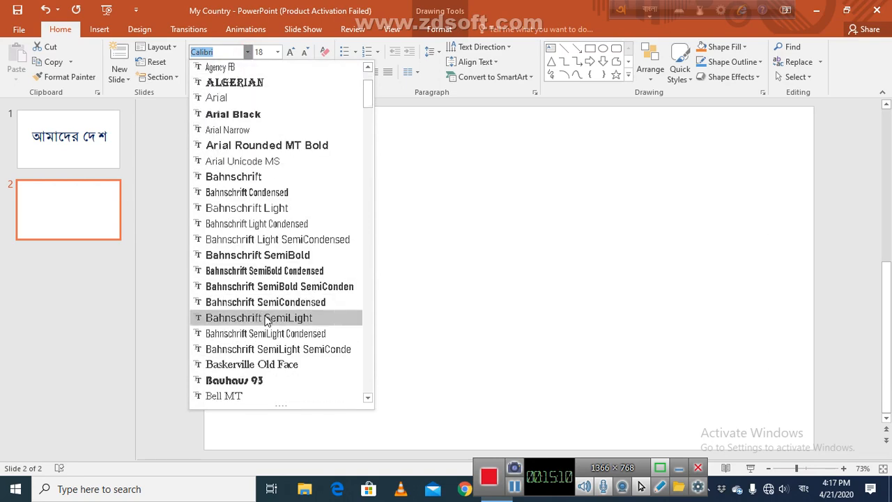
scroll(262, 278, up, 2)
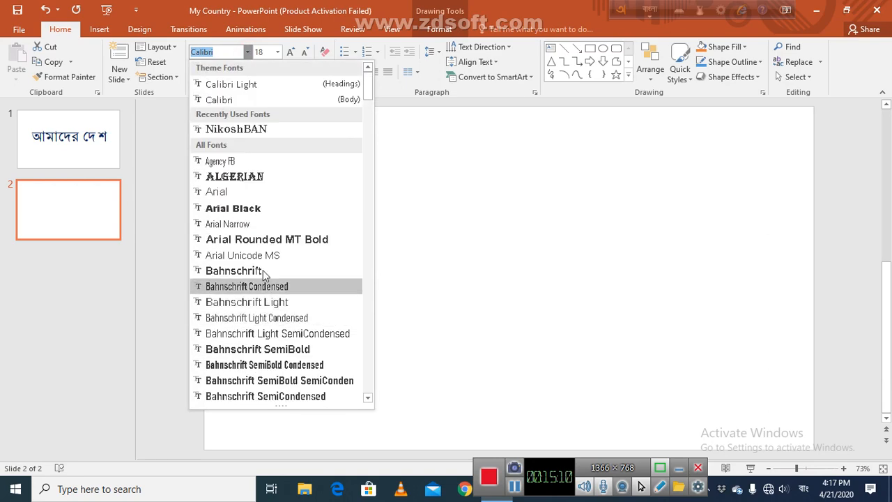
click(279, 133)
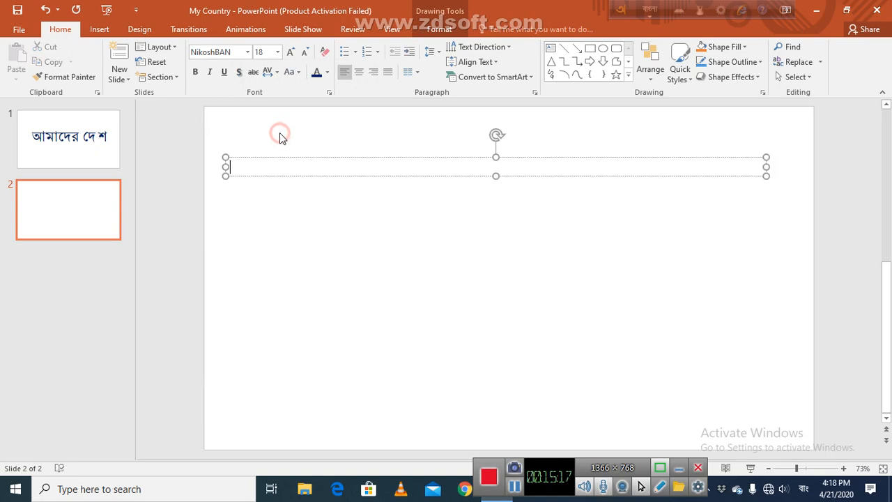
click(277, 53)
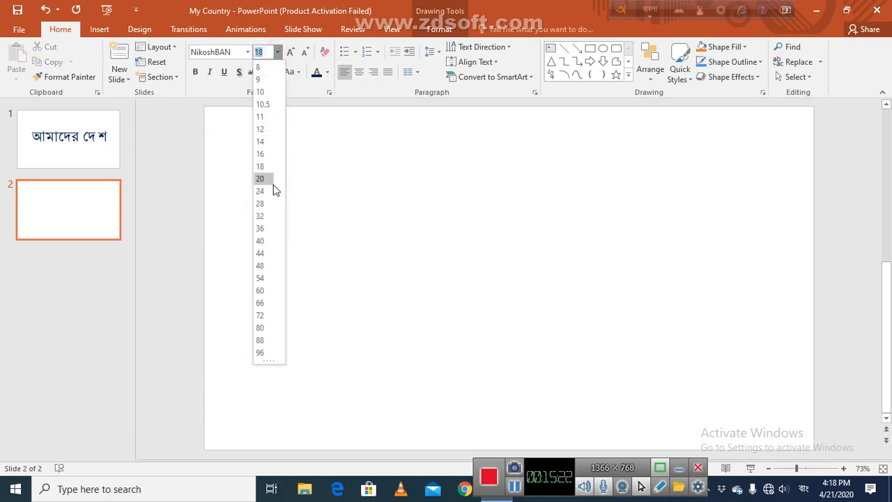
click(262, 240)
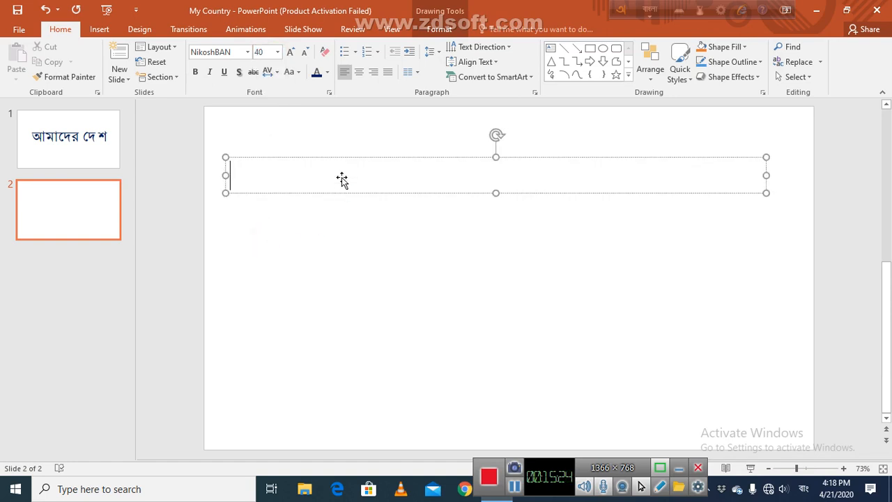
Step: Enter the Bengali heading "একুশ থেকে একাত্তর" in the text box on slide 2
text(ekshu)
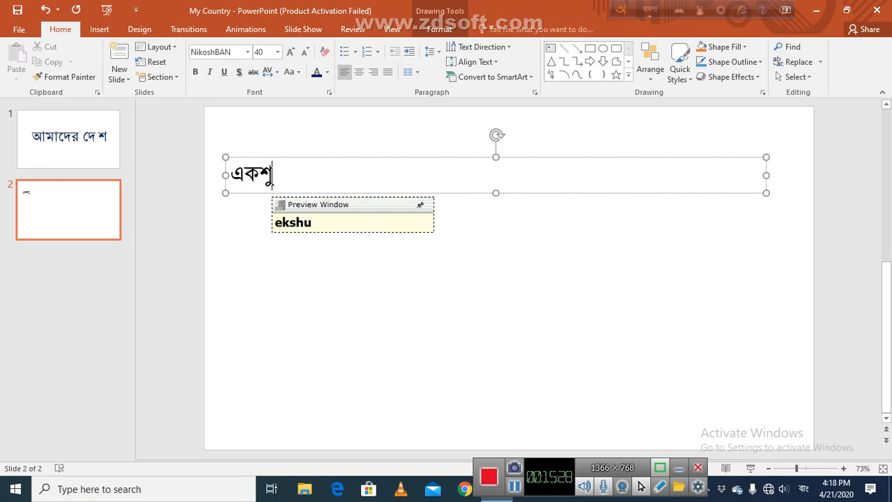
key(BackSpace)
key(BackSpace)
key(BackSpace)
key(BackSpace)
text(kush t)
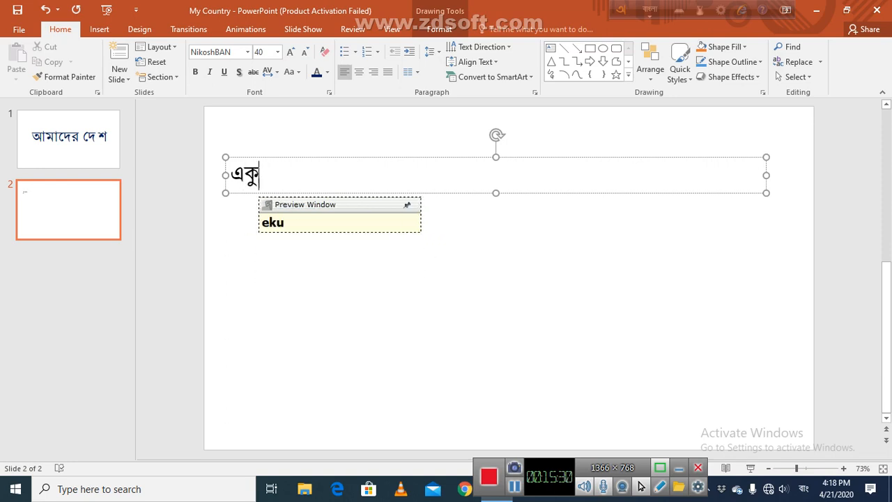
text(e)
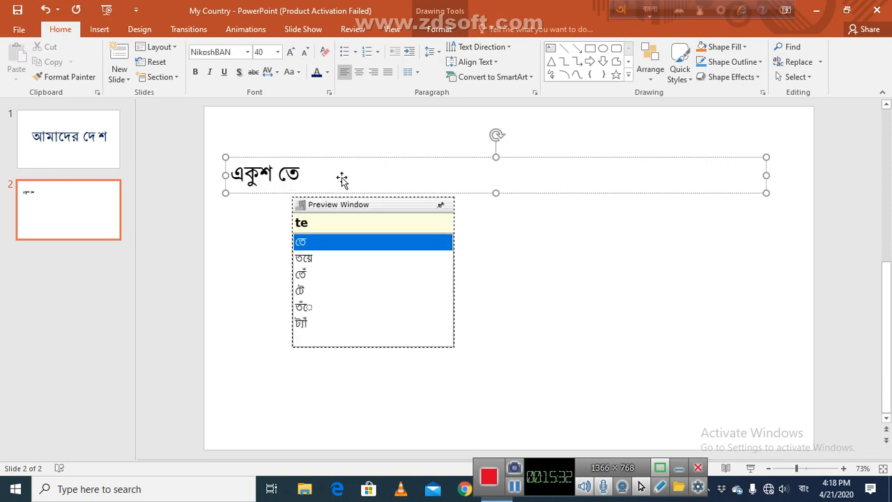
key(BackSpace)
text(heke ekatt)
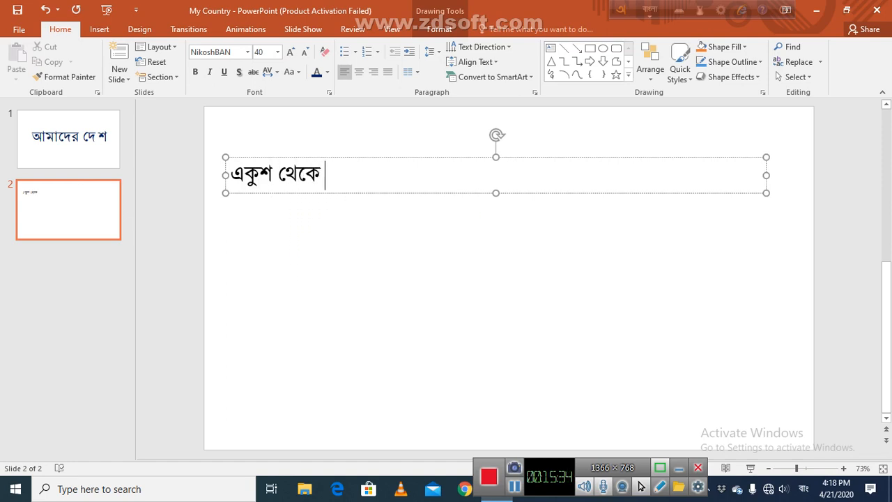
text(or)
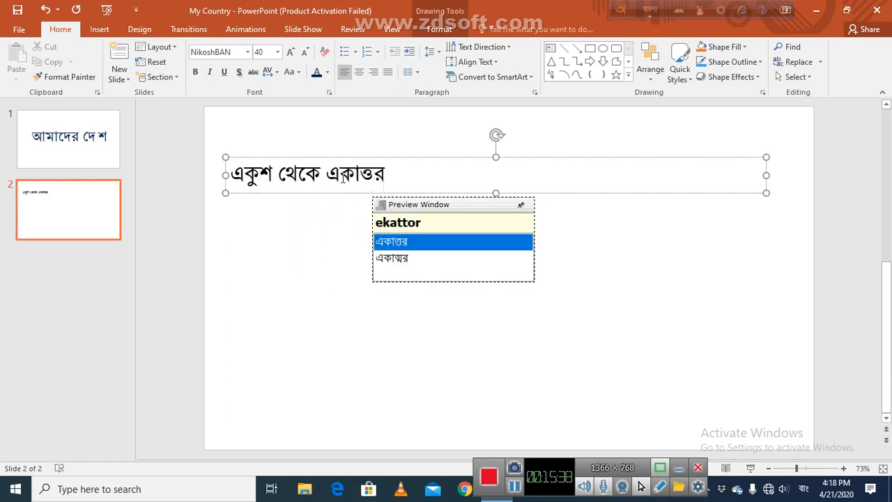
key(BackSpace)
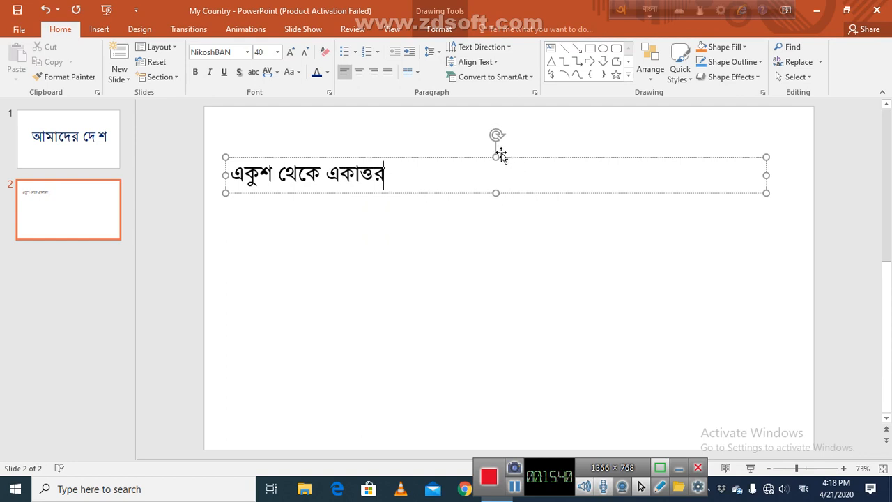
Step: Center the heading on slide 2 and enlarge its text to size 66
click(450, 158)
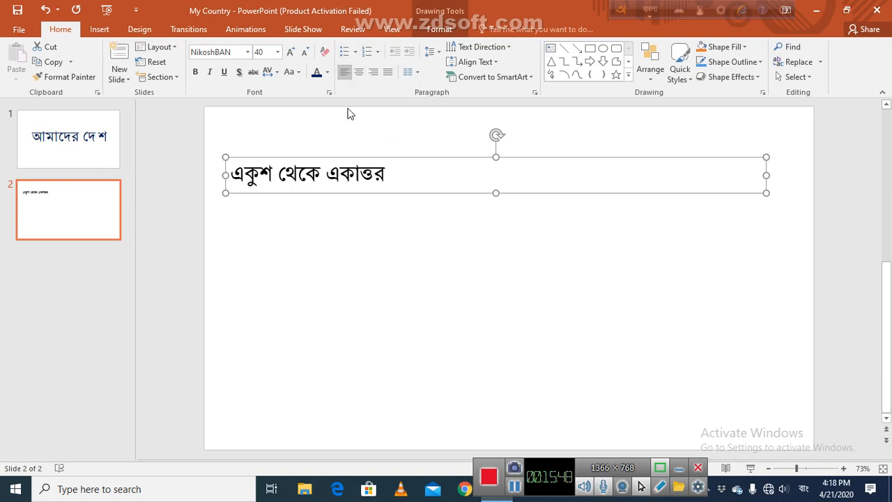
click(362, 73)
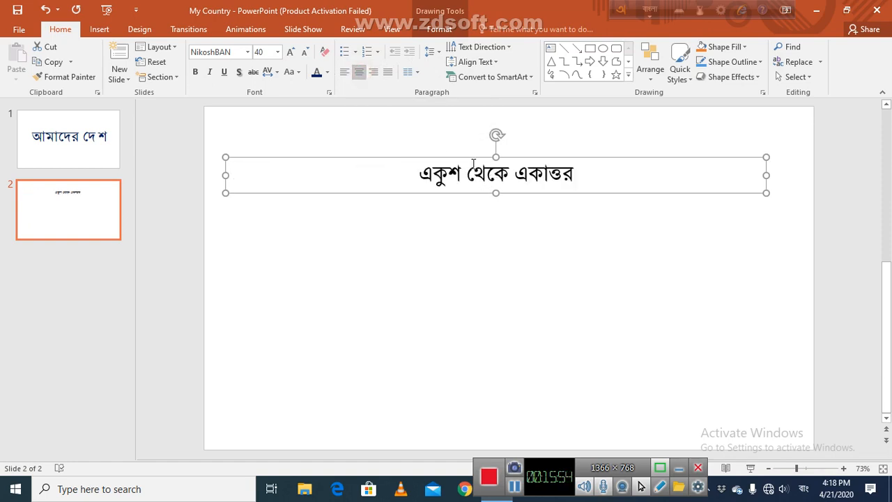
click(290, 54)
click(290, 54)
click(291, 54)
click(290, 54)
click(290, 54)
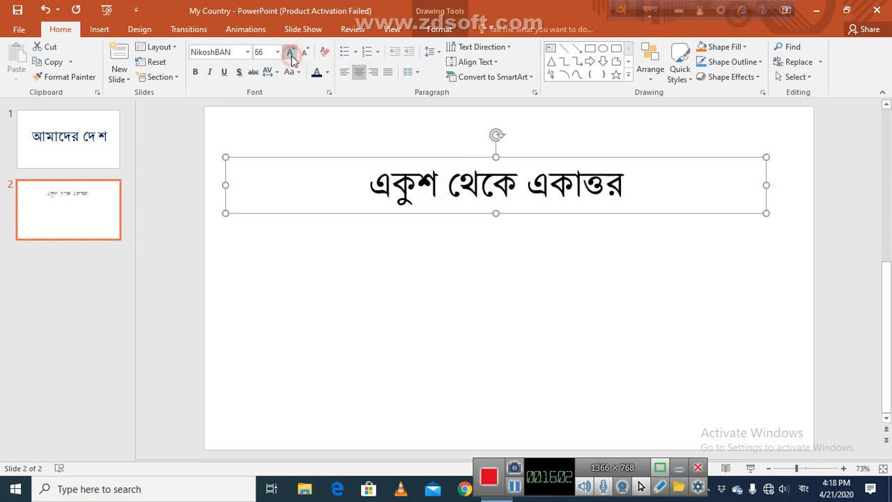
Step: Move the heading box up near the slide's upper edge and color its text dark blue
drag(416, 158, 440, 124)
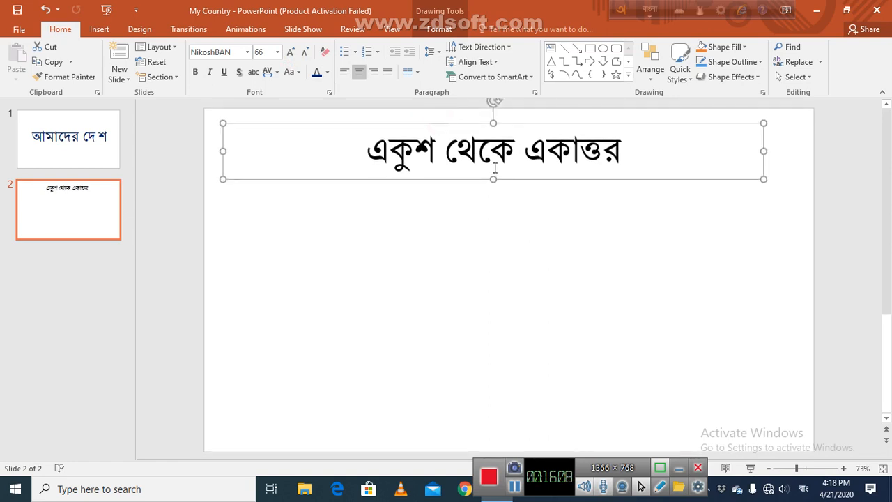
click(316, 73)
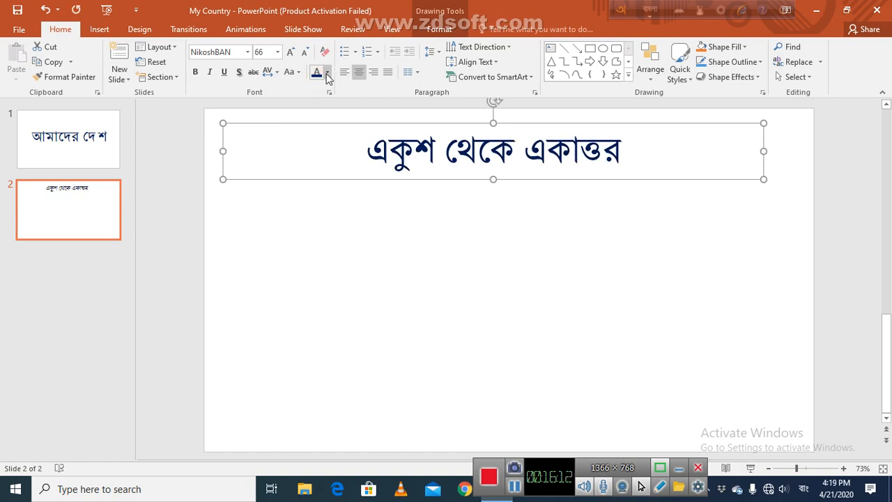
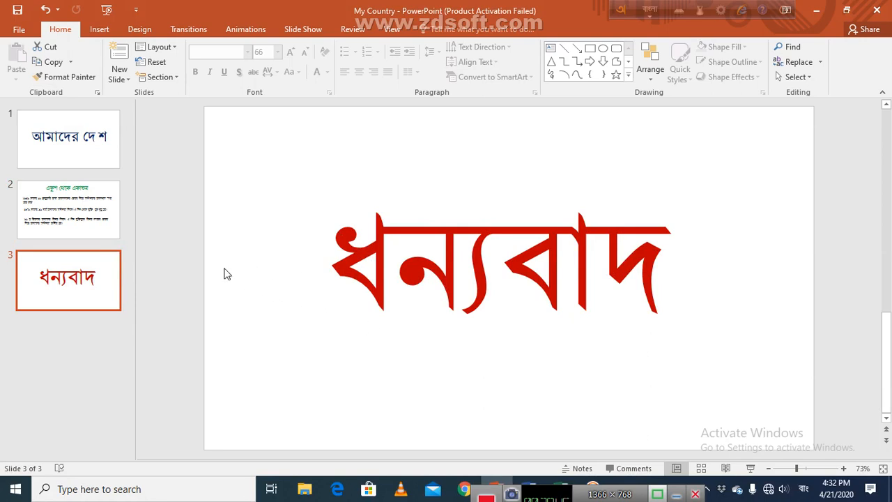
Step: Play the slide show from the title slide through to the third slide, and exit it
key(F5)
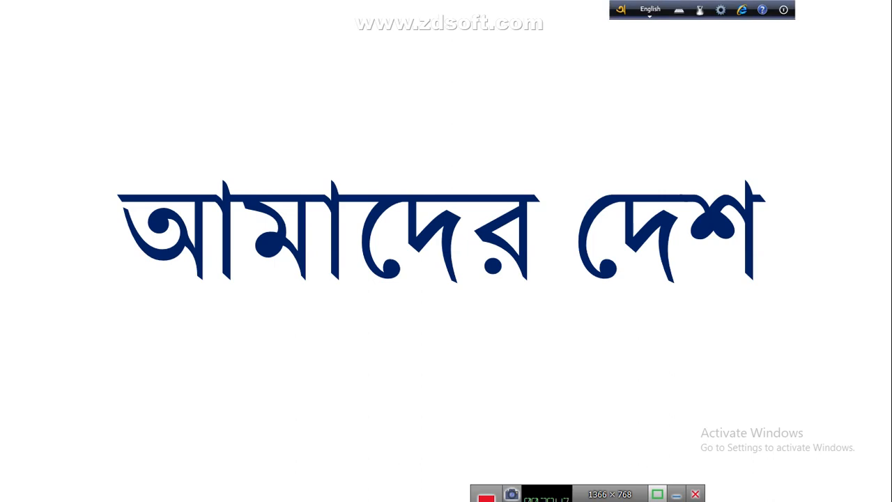
key(Right)
key(Right)
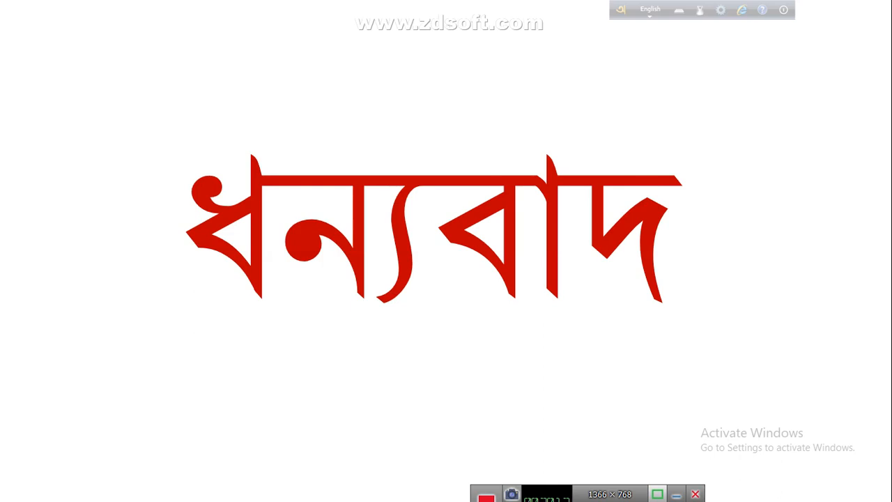
key(Escape)
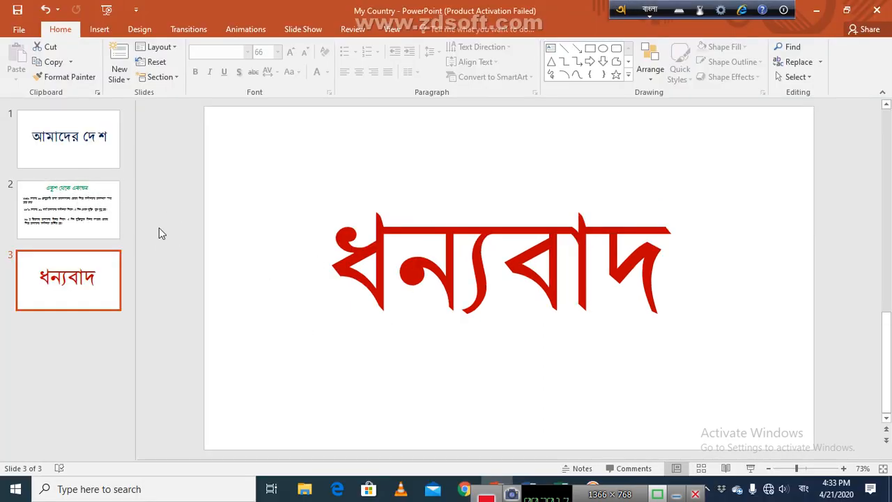
Step: Start the slide show again from the beginning and exit at the title slide
click(243, 281)
click(295, 153)
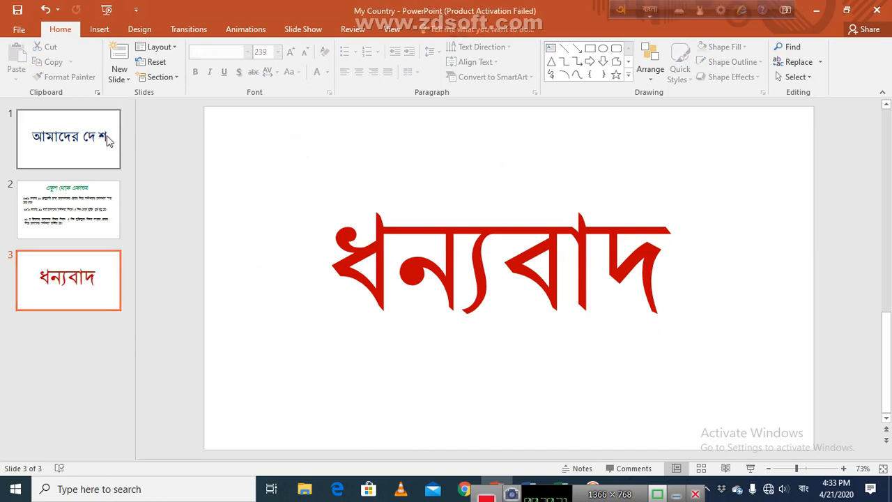
click(342, 182)
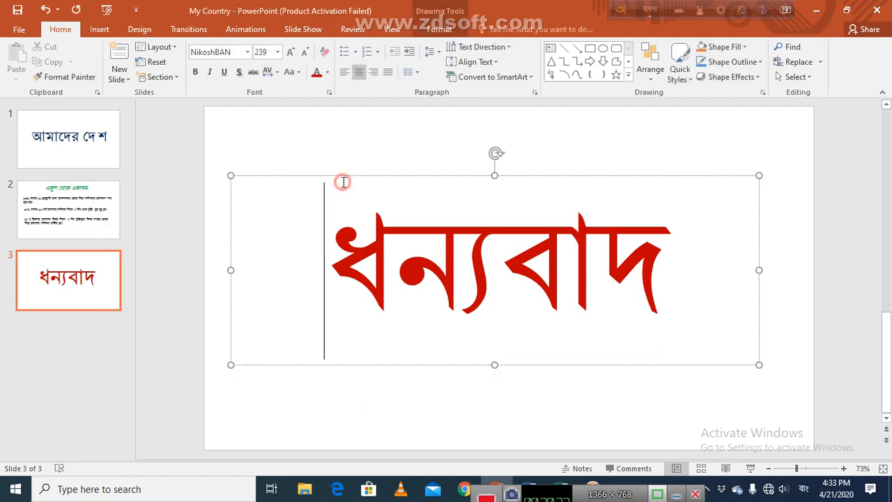
click(298, 155)
key(F5)
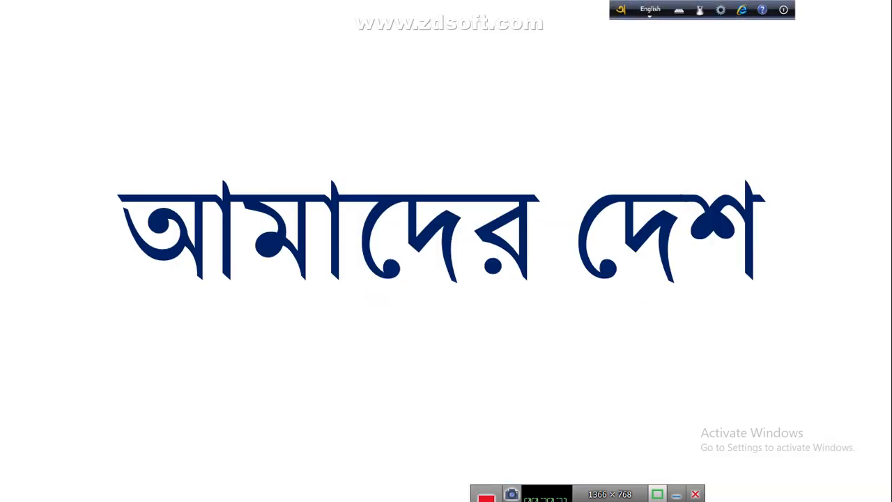
key(Escape)
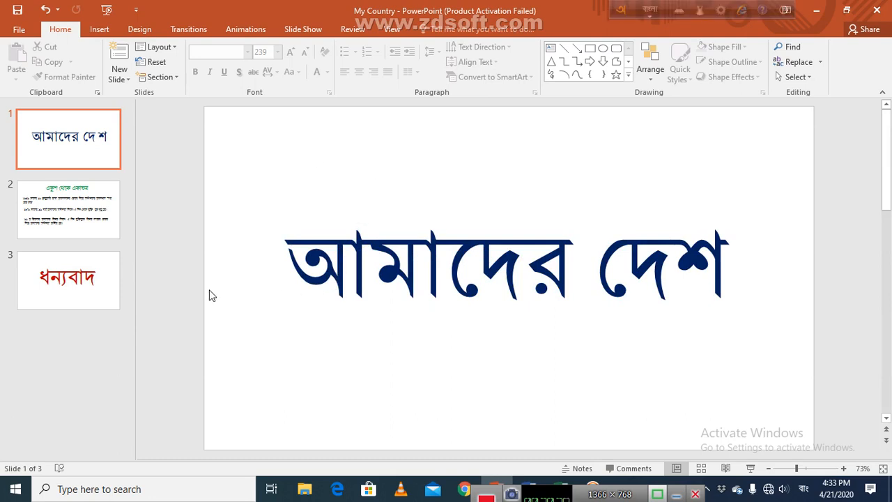
Step: Open the background formatting options for the title slide and widen their pane
click(305, 157)
click(95, 144)
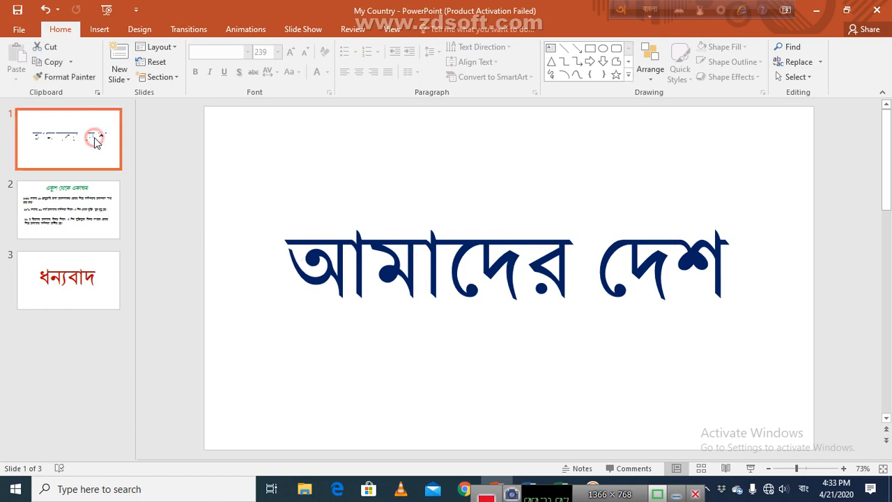
click(346, 175)
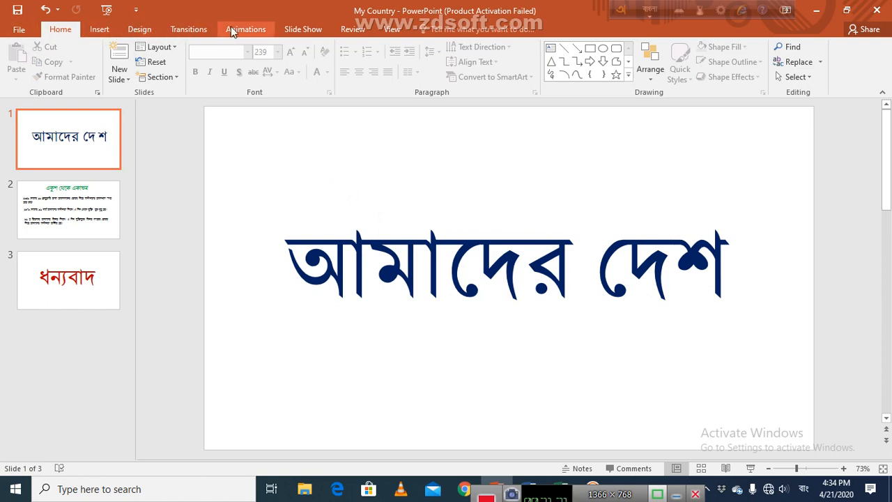
click(138, 33)
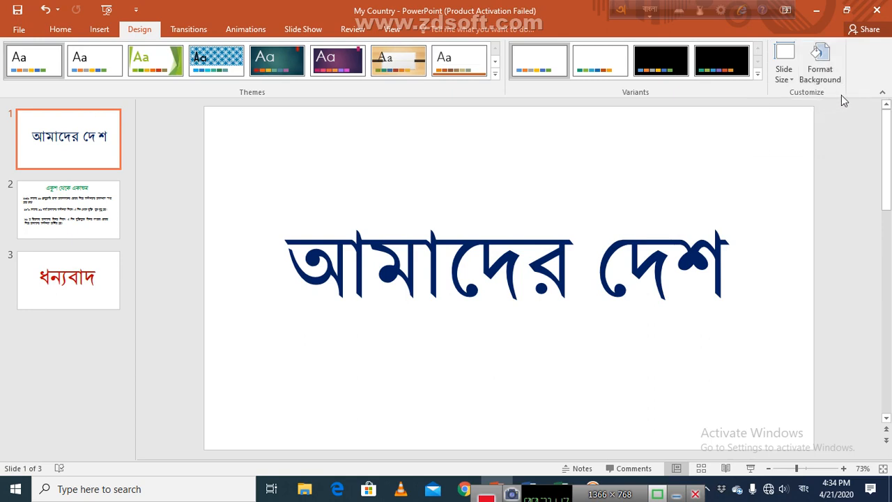
click(822, 81)
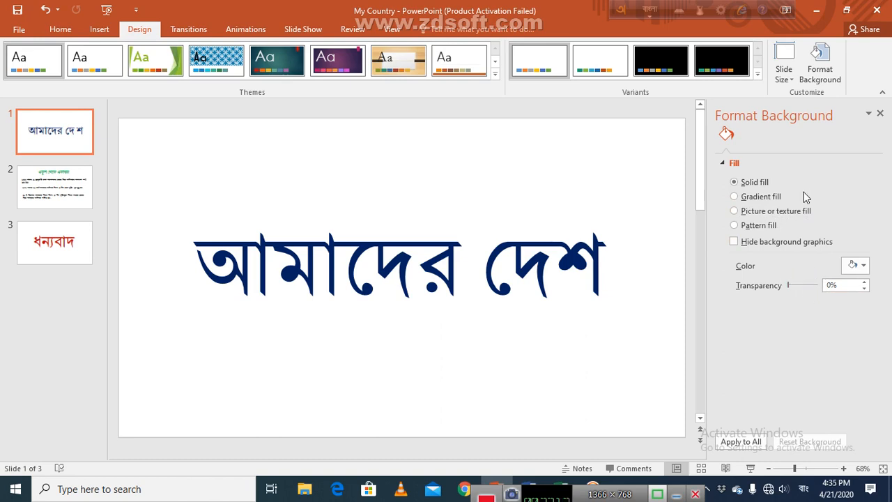
click(661, 226)
scroll(661, 226, up, 4)
scroll(662, 226, down, 4)
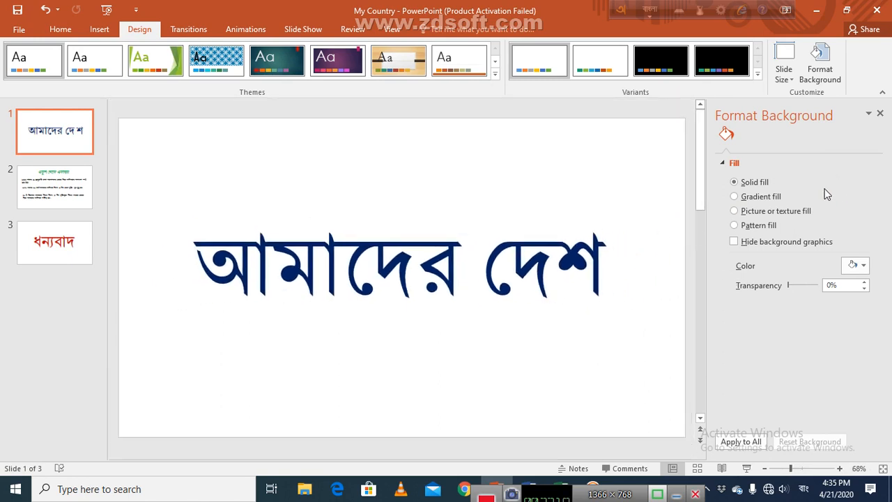
drag(708, 223, 680, 225)
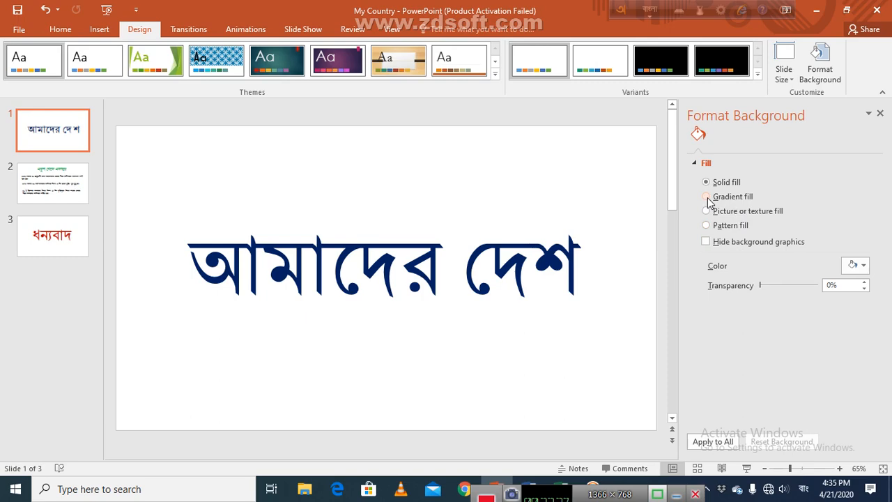
Step: Try gradient, picture or texture, and pattern fills on the title slide's background, and toggle hiding of background graphics on and off
click(705, 197)
click(706, 211)
click(704, 225)
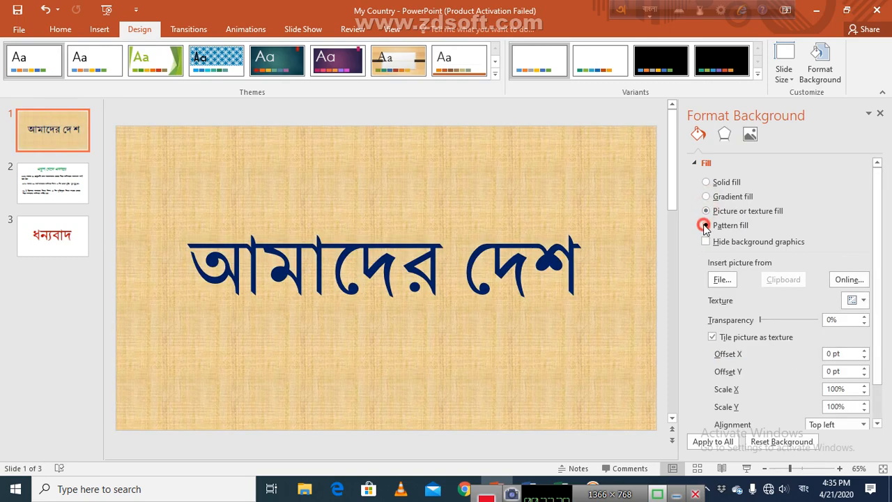
click(706, 242)
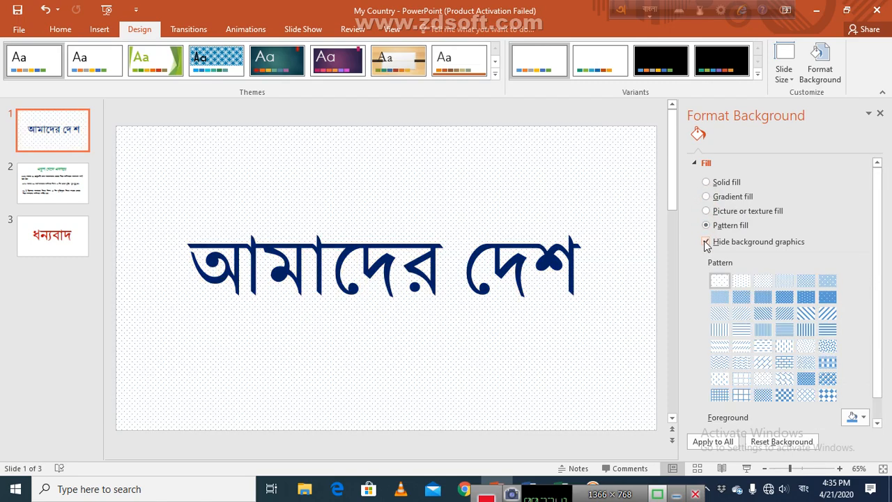
click(706, 242)
Step: Give the title slide a solid red background fill with 54% transparency
click(706, 182)
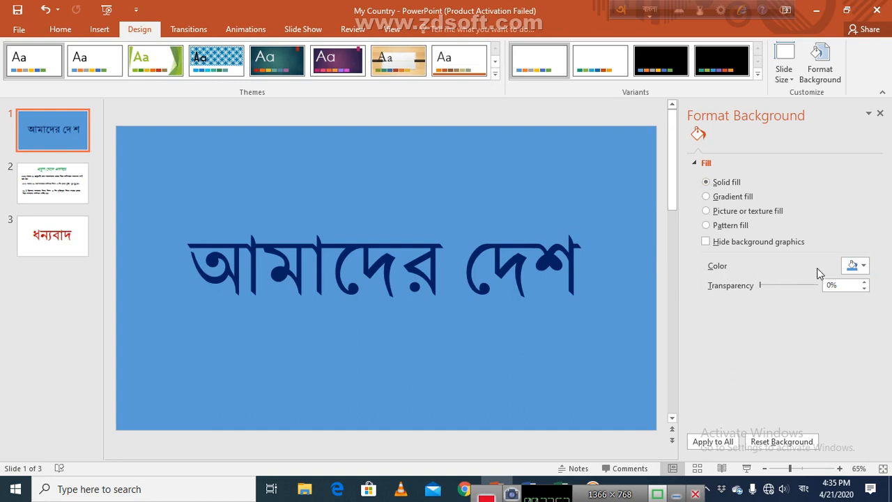
click(864, 266)
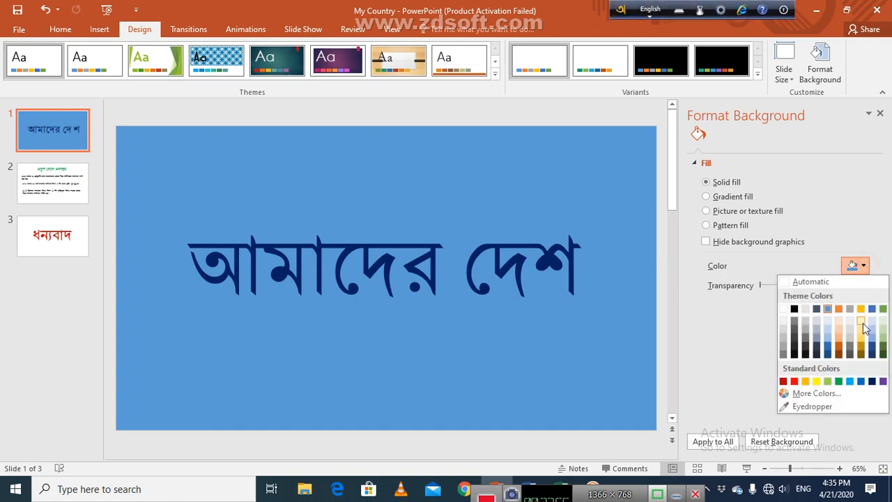
click(794, 381)
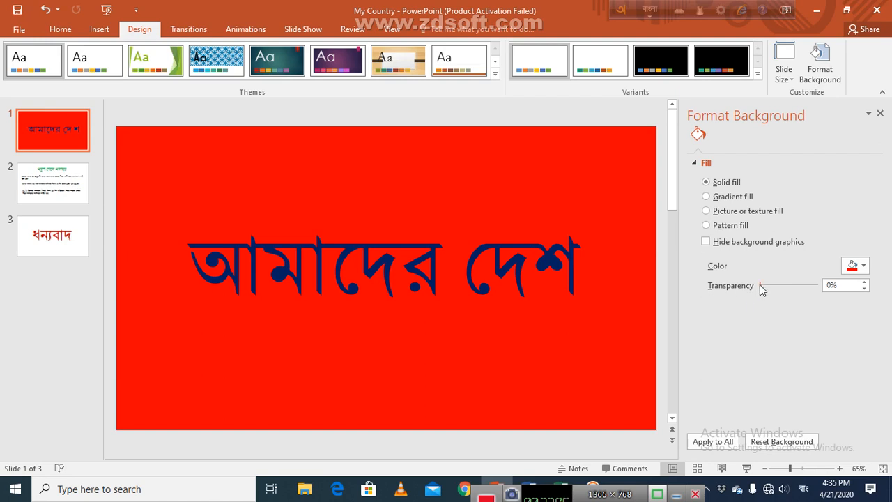
drag(760, 285, 792, 291)
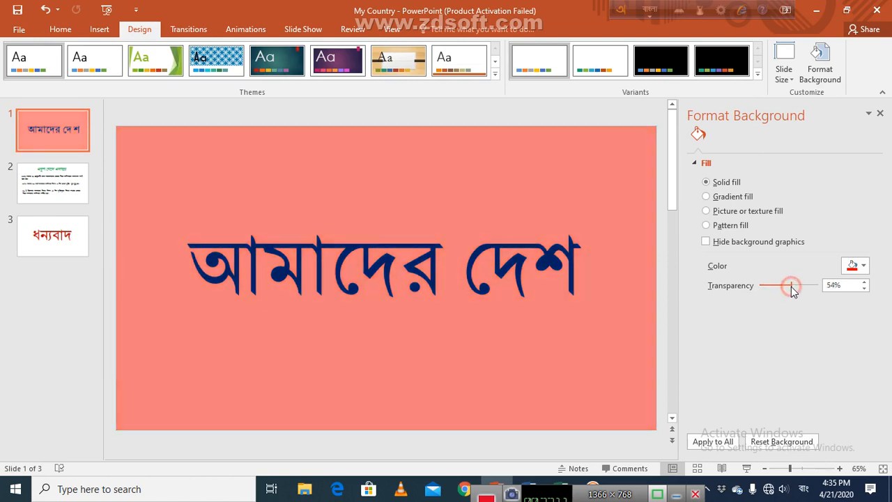